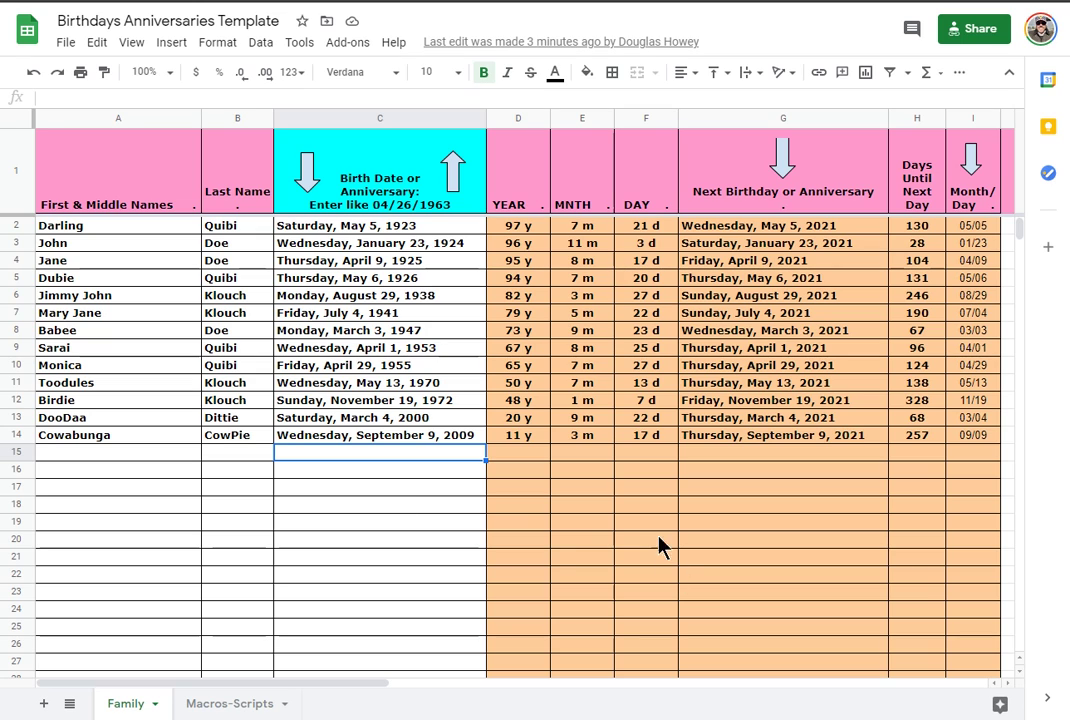
- Check the age formula in an empty row, then sort the Family table by next birthday, soonest first
{"action": "left_click", "coordinate": [602, 526]}
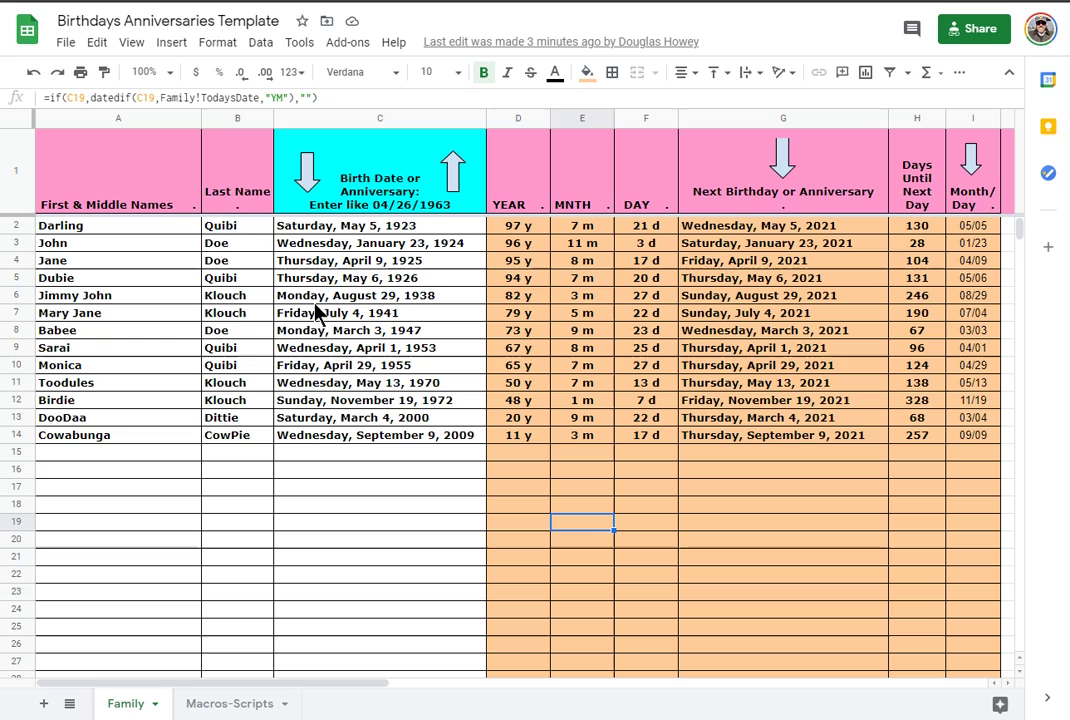
{"action": "left_click", "coordinate": [783, 165]}
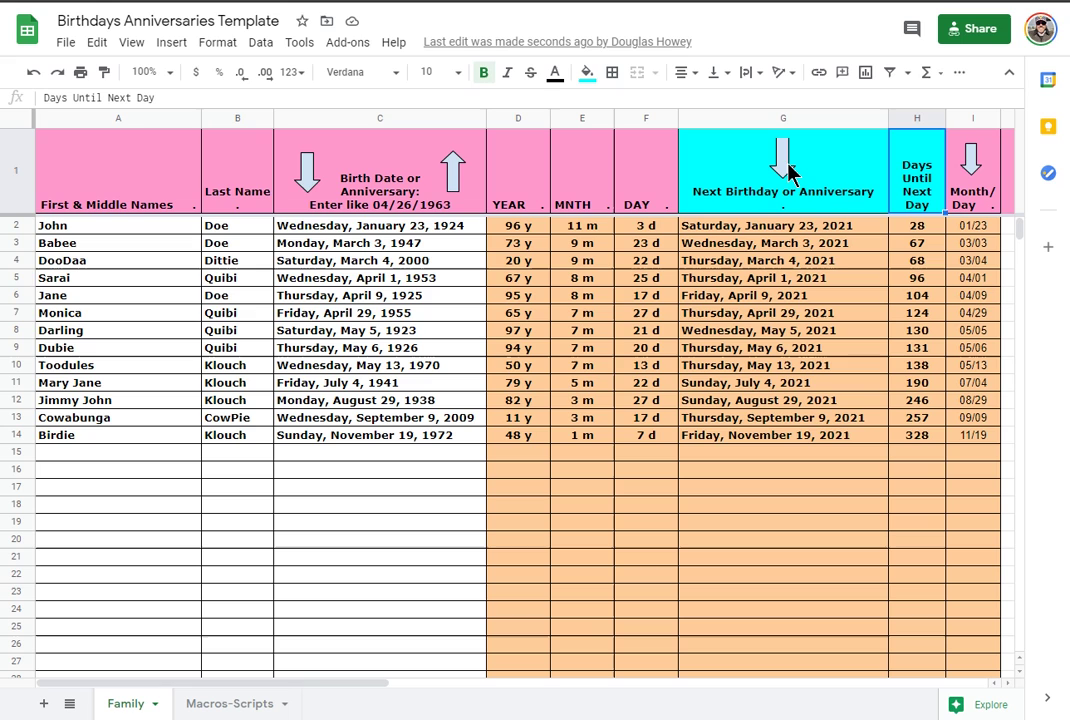
- Sort by birth date oldest-first, re-sort youngest-first, then inspect row 2's first name, last name and birth date
{"action": "left_click", "coordinate": [451, 178]}
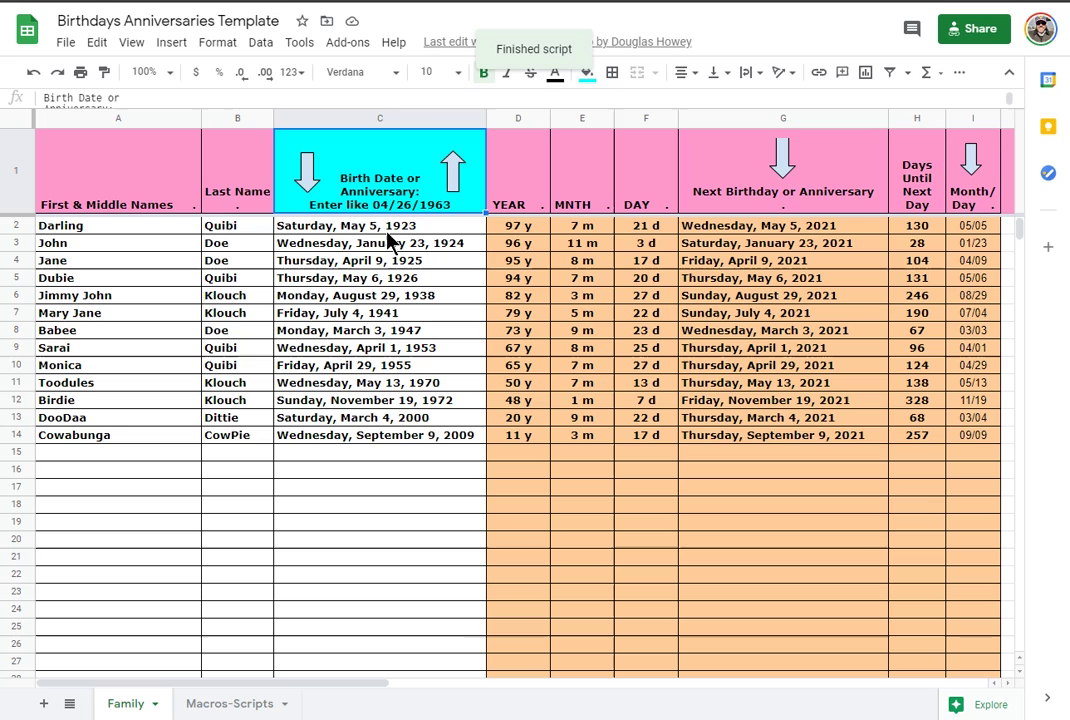
{"action": "left_click", "coordinate": [307, 172]}
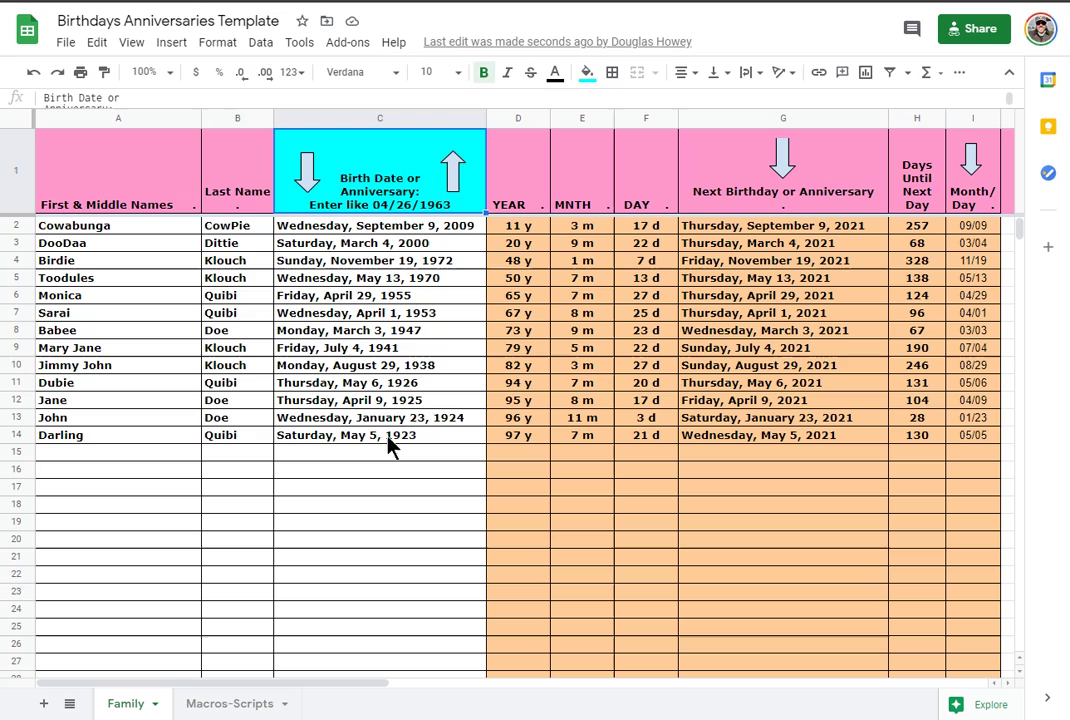
{"action": "left_click", "coordinate": [85, 231]}
{"action": "left_click", "coordinate": [222, 232]}
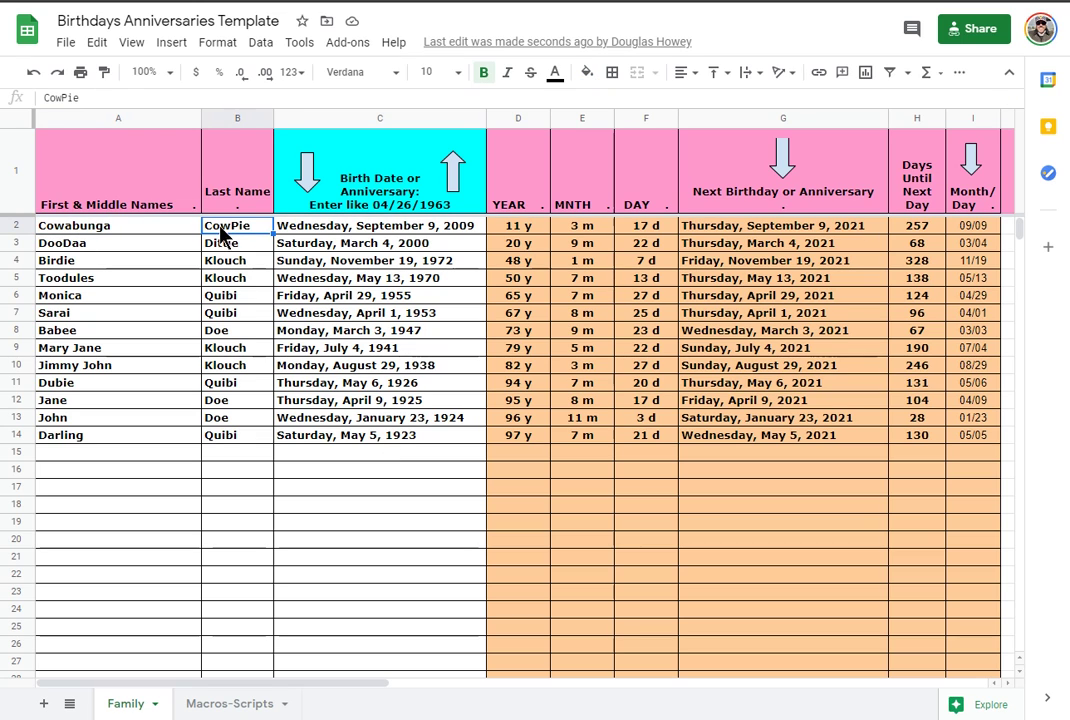
{"action": "left_click", "coordinate": [330, 230]}
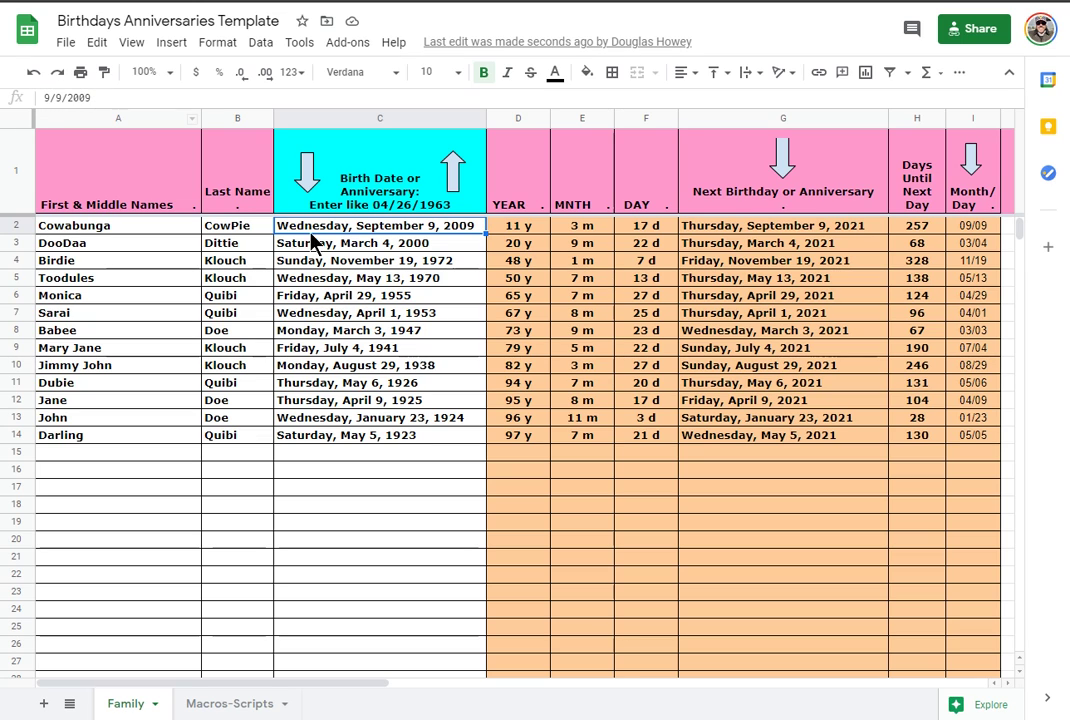
- Inspect the years, months, days, next-birthday and days-until formulas in D2 through H2
{"action": "left_click", "coordinate": [525, 230]}
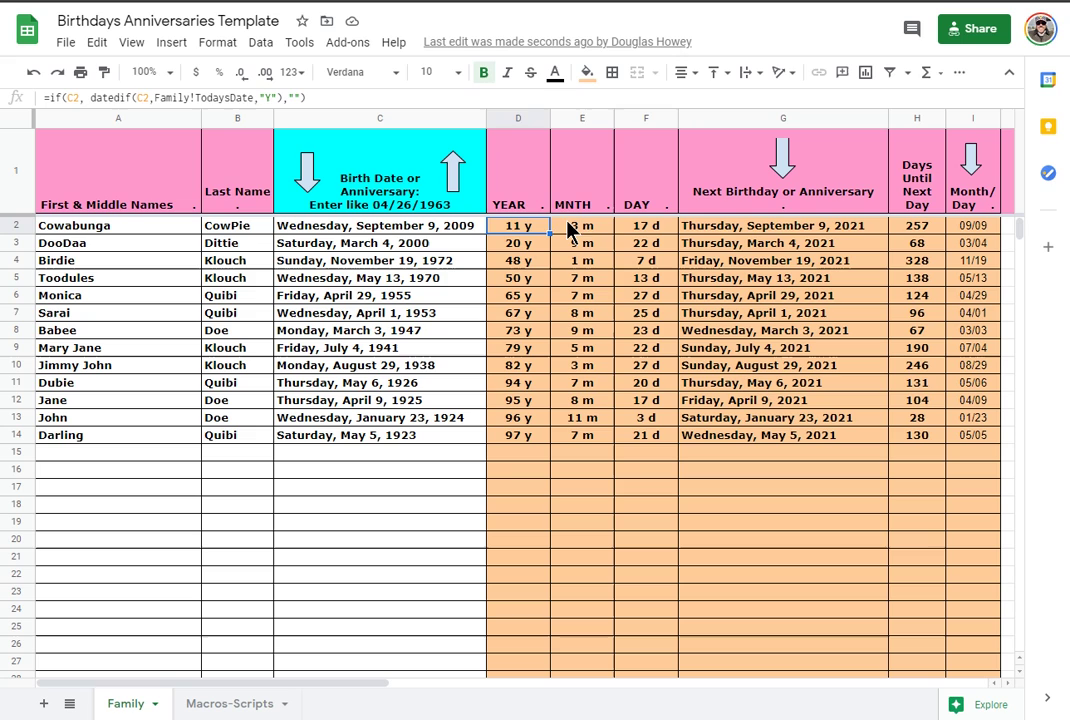
{"action": "left_click", "coordinate": [575, 230]}
{"action": "left_click", "coordinate": [666, 231]}
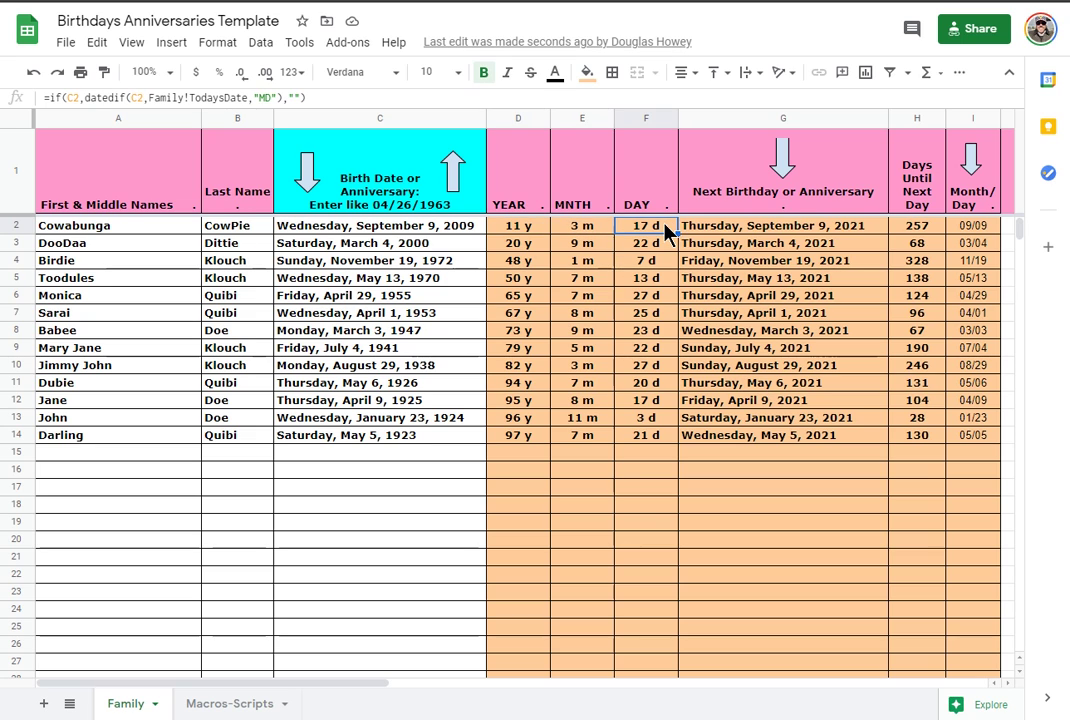
{"action": "left_click", "coordinate": [760, 235]}
{"action": "left_click", "coordinate": [925, 235]}
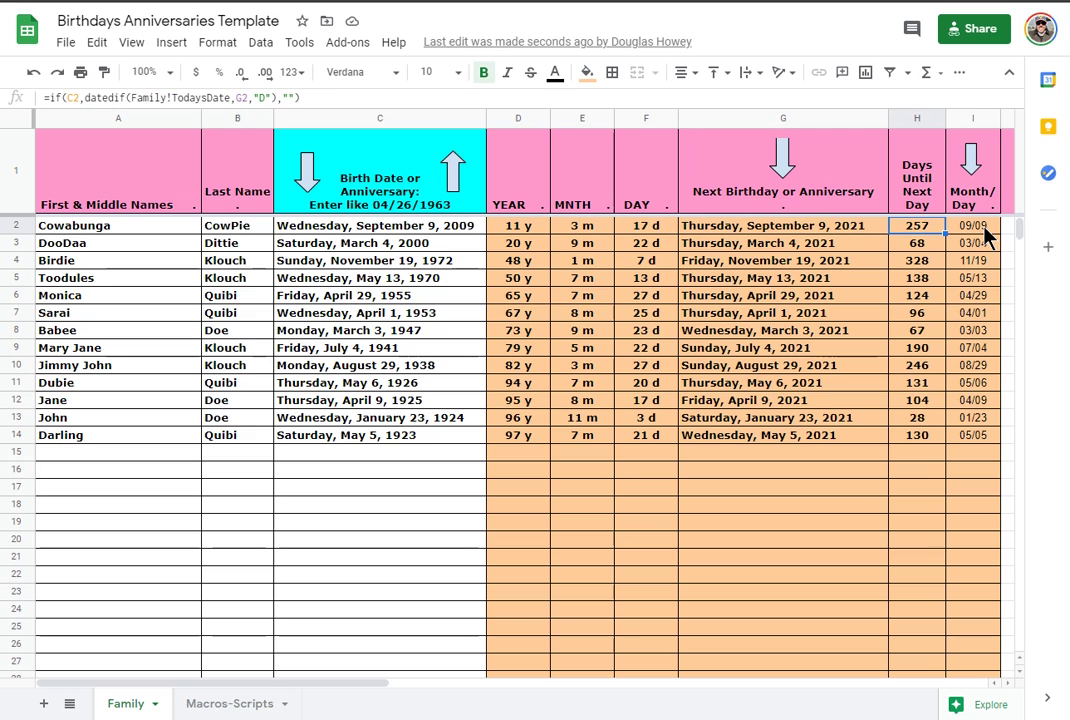
- Check the Month/Day formula in I2, sort by calendar month and day, then by birth date oldest first
{"action": "left_click", "coordinate": [985, 232]}
{"action": "left_click", "coordinate": [969, 157]}
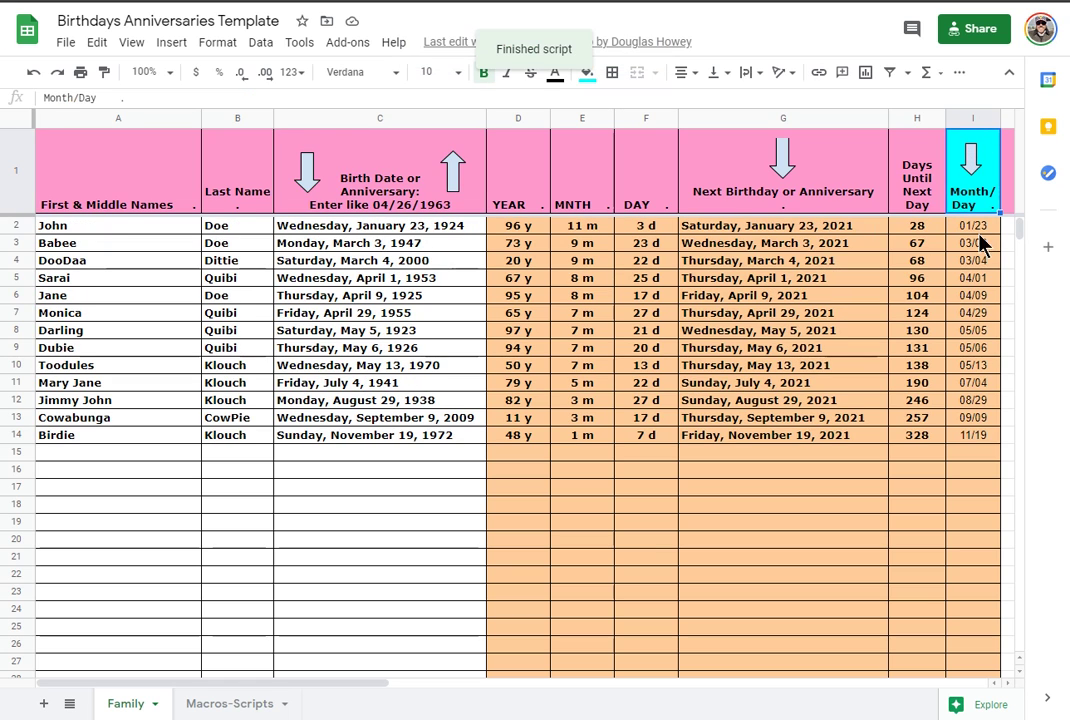
{"action": "left_click", "coordinate": [453, 176]}
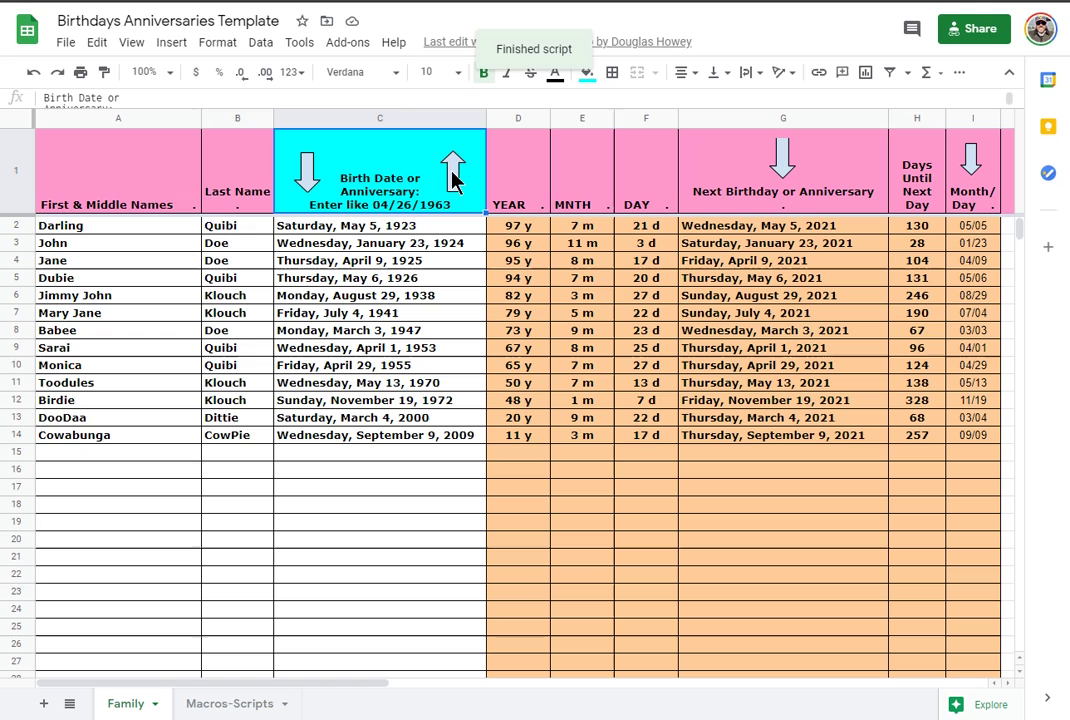
- Switch to the Macros-Scripts sheet and scroll through the four sort macros' code, ending at A1
{"action": "left_click", "coordinate": [238, 704]}
{"action": "scroll", "coordinate": [243, 404], "scroll_direction": "up", "scroll_amount": 3}
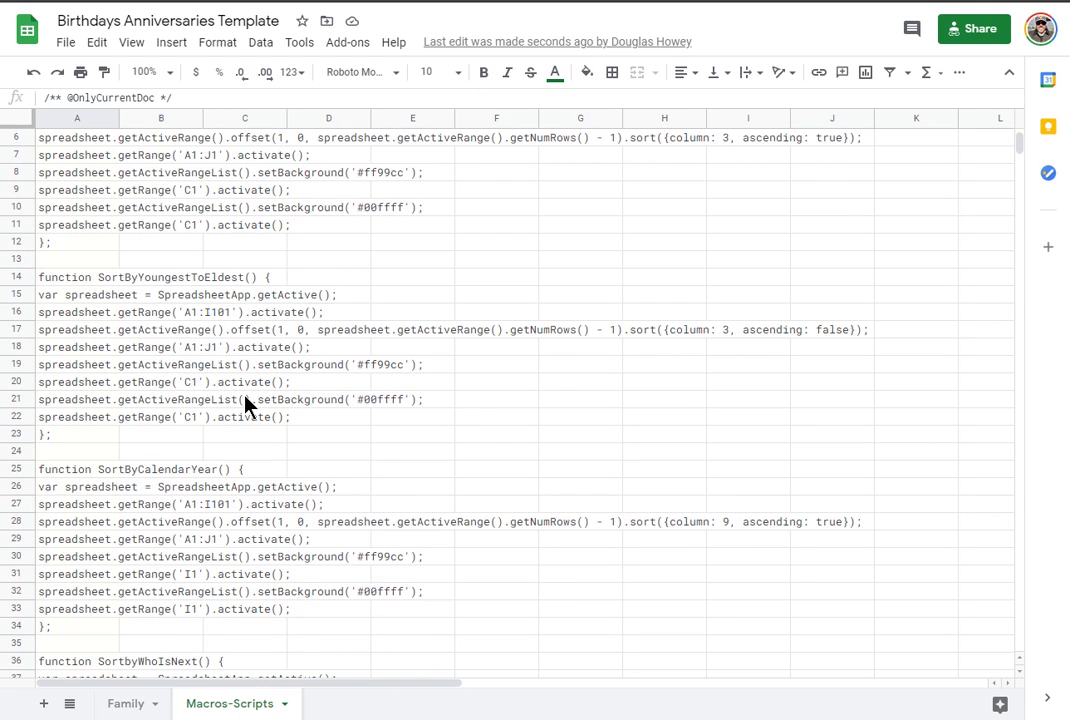
{"action": "scroll", "coordinate": [248, 404], "scroll_direction": "up", "scroll_amount": 1}
{"action": "scroll", "coordinate": [251, 401], "scroll_direction": "up", "scroll_amount": 1}
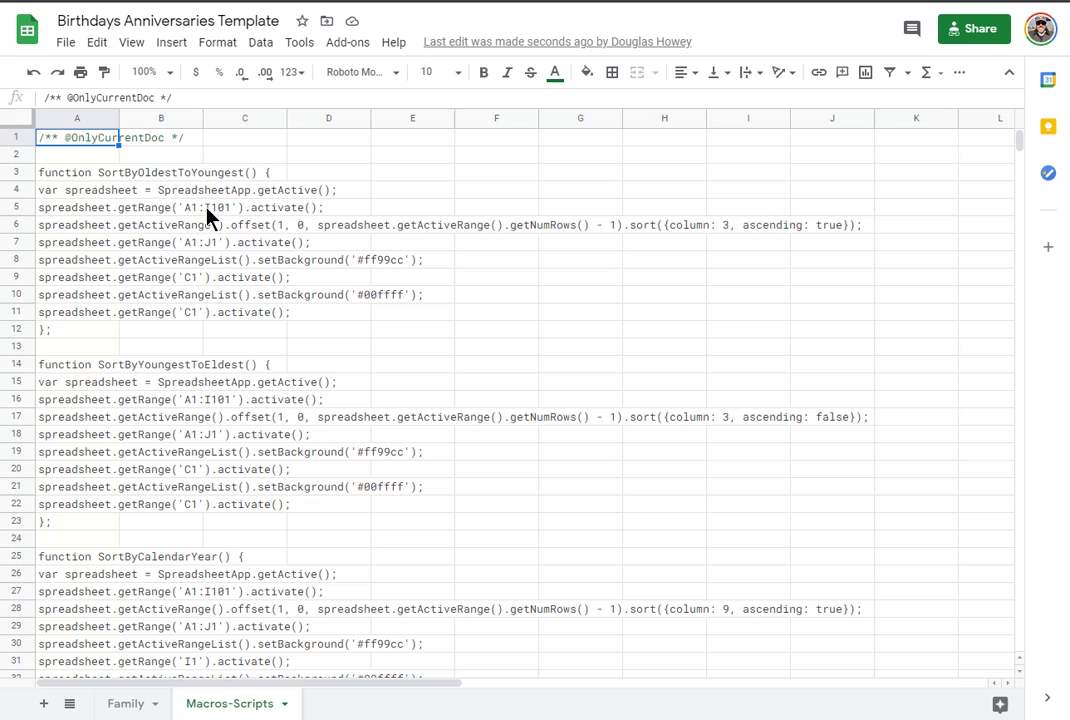
{"action": "scroll", "coordinate": [288, 300], "scroll_direction": "down", "scroll_amount": 7}
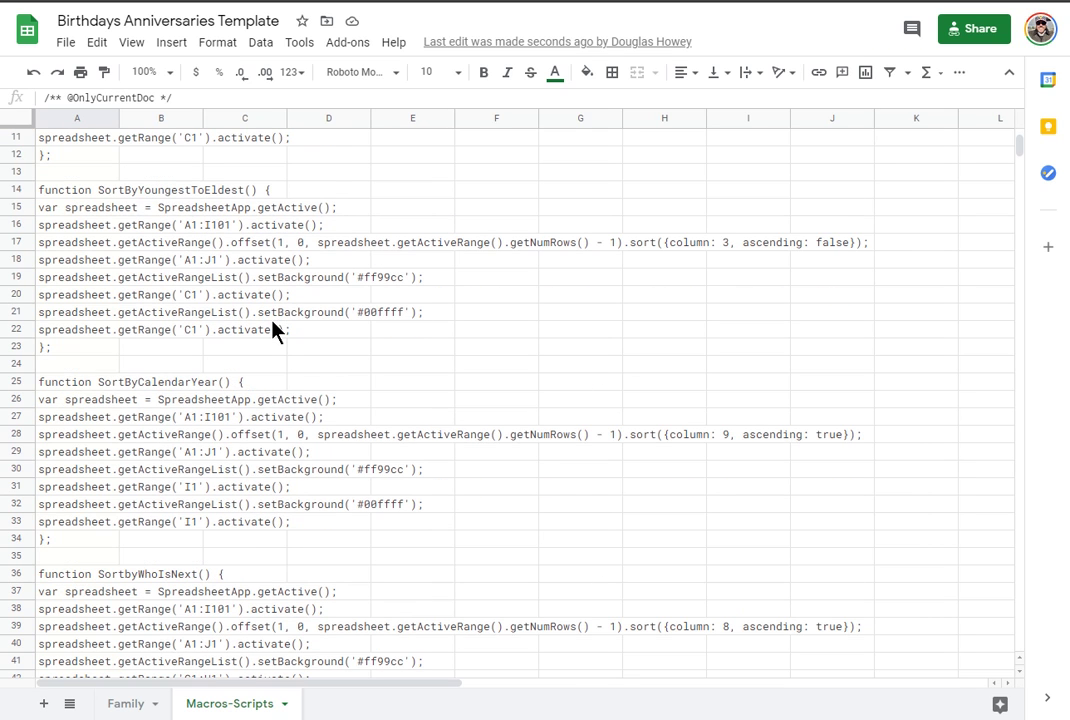
{"action": "scroll", "coordinate": [167, 375], "scroll_direction": "up", "scroll_amount": 7}
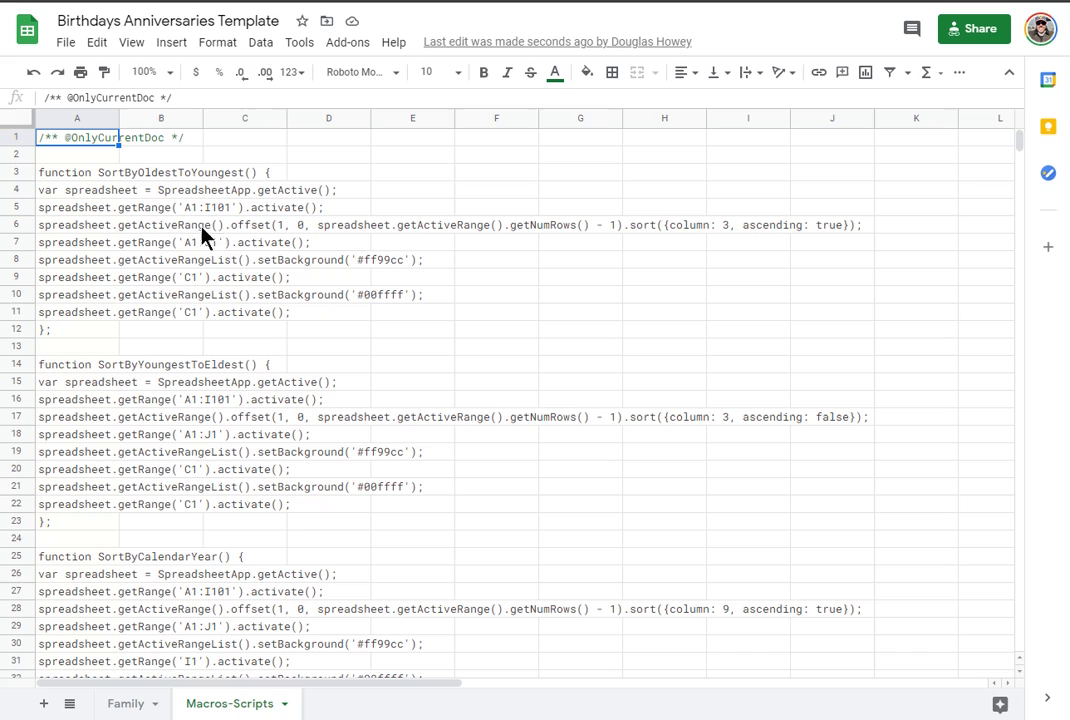
{"action": "left_click", "coordinate": [284, 704]}
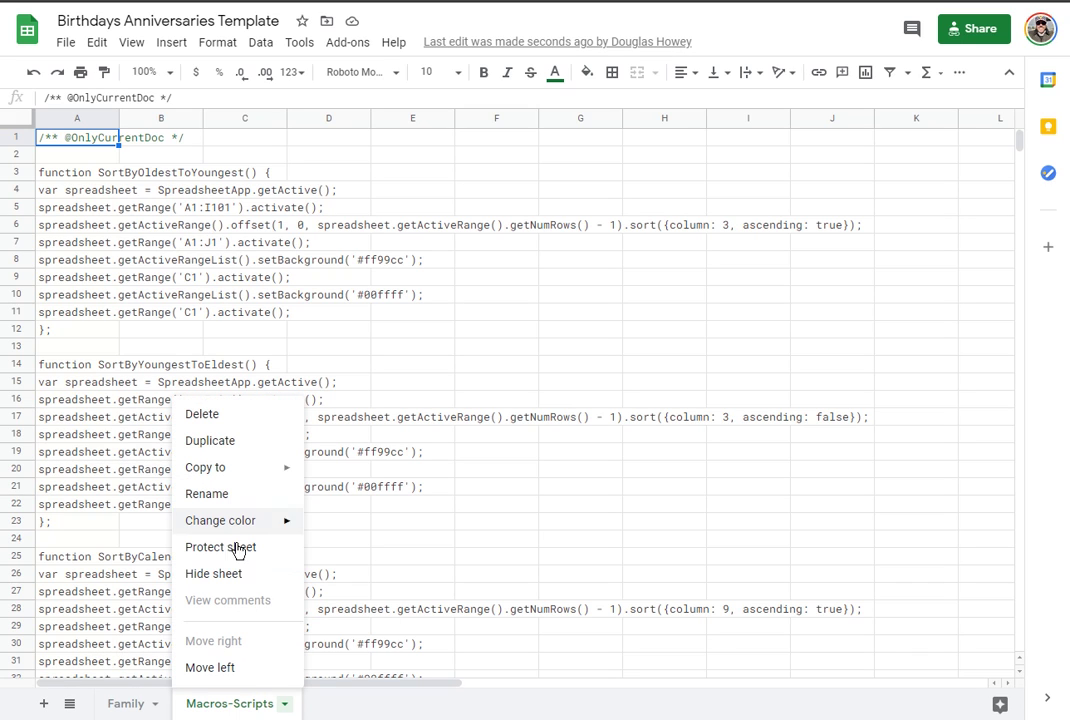
{"action": "left_click", "coordinate": [329, 328]}
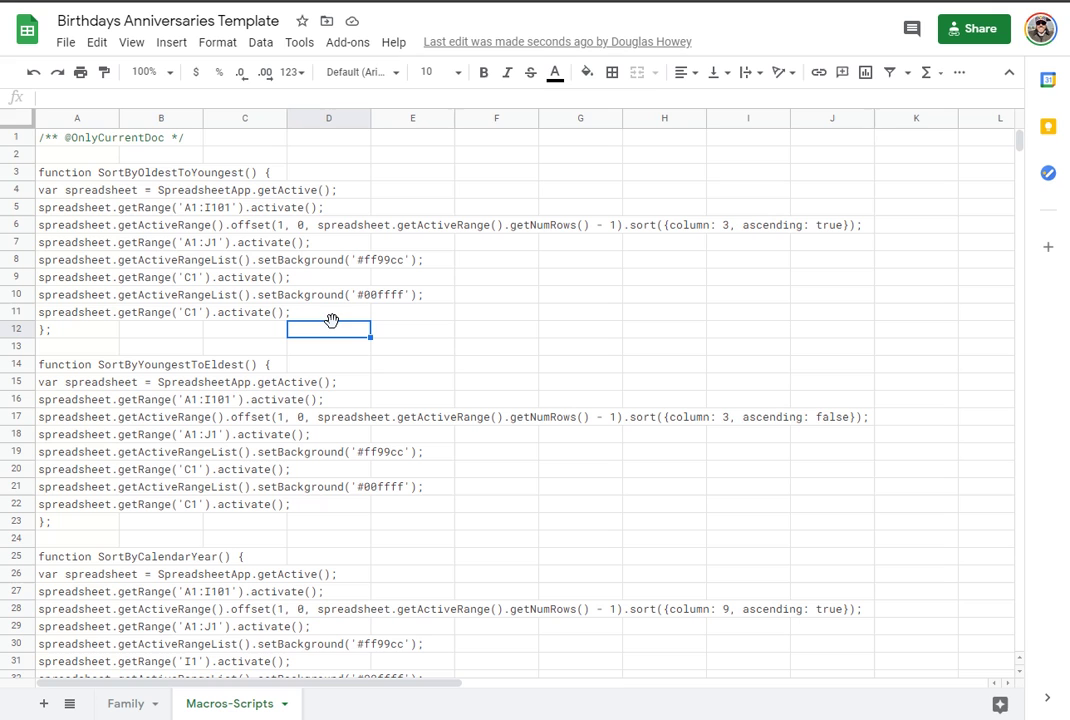
{"action": "left_click", "coordinate": [74, 139]}
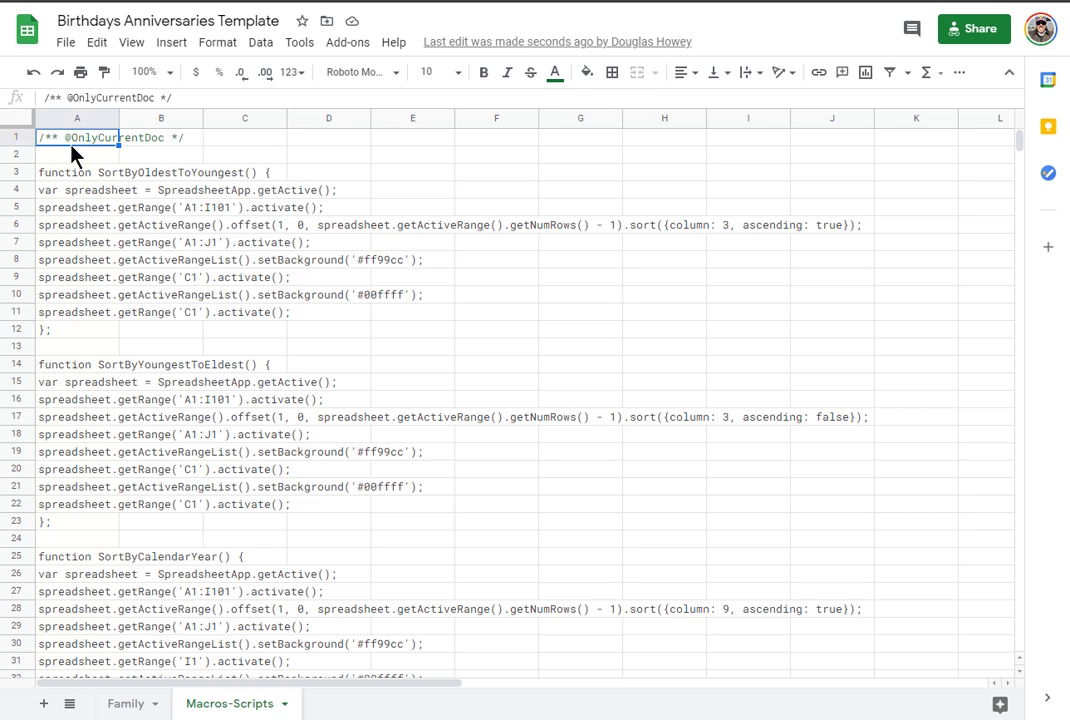
- Return to the Family sheet, glance at the File menu and document title, leaving both unchanged
{"action": "left_click", "coordinate": [126, 704]}
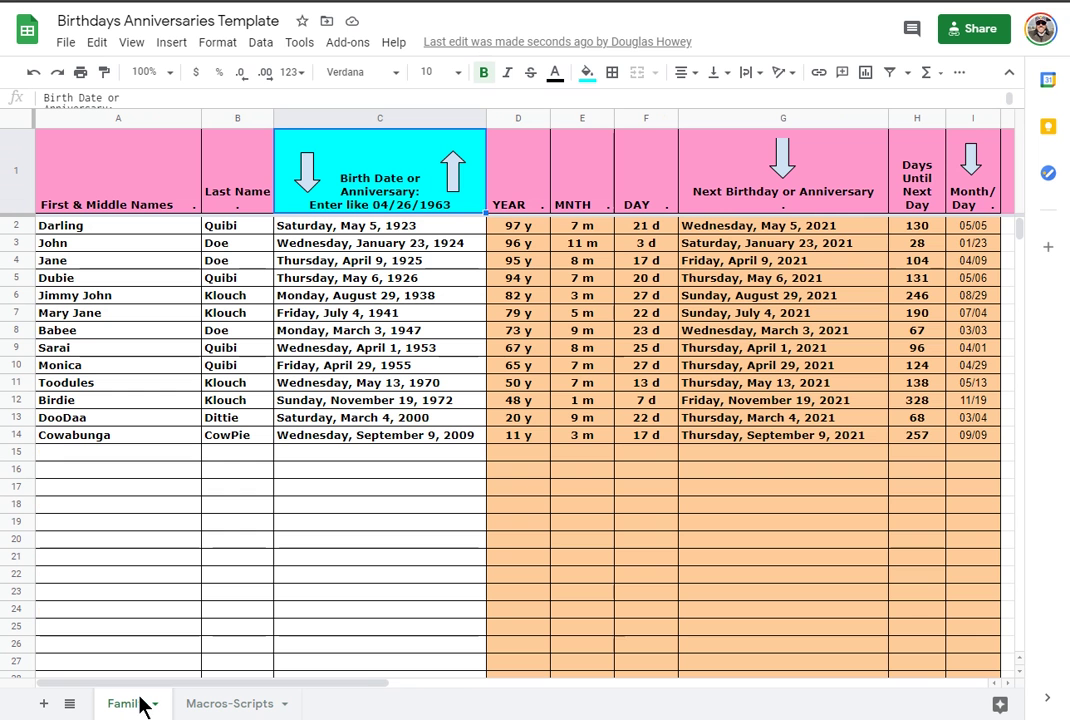
{"action": "left_click", "coordinate": [67, 43]}
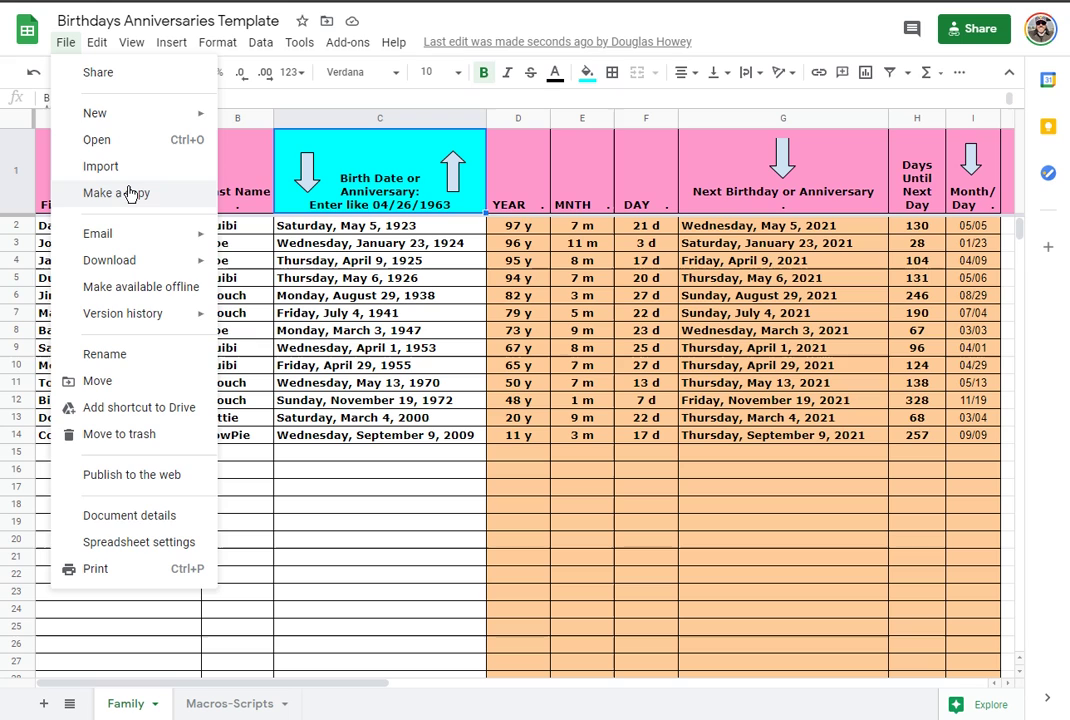
{"action": "left_click", "coordinate": [165, 19]}
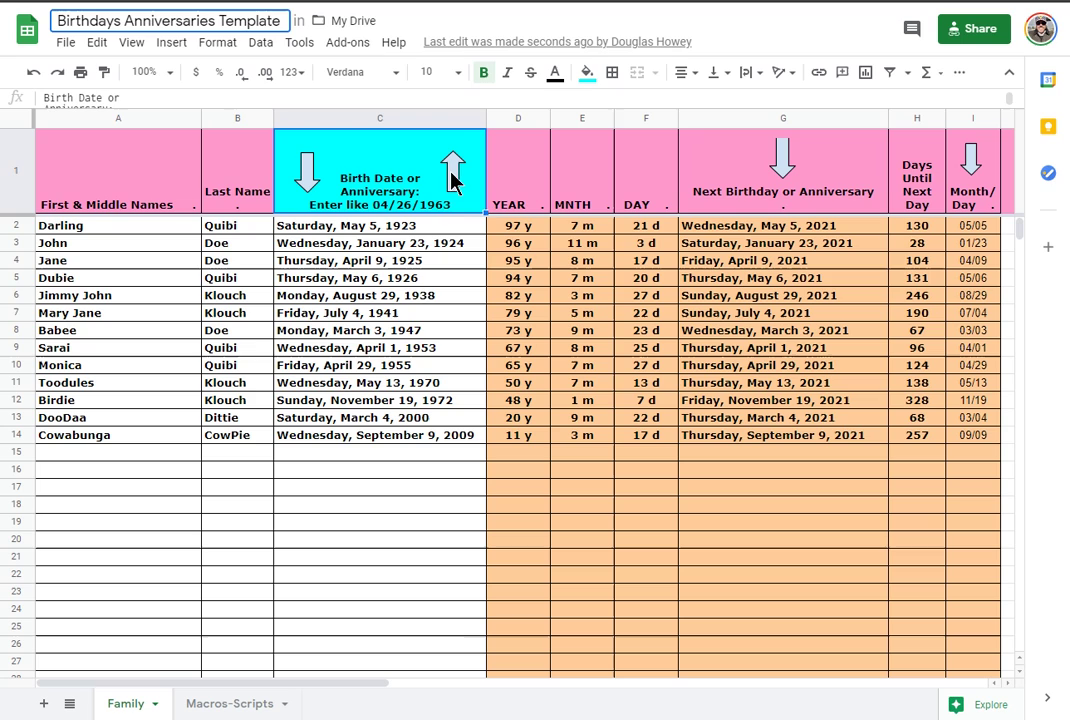
{"action": "left_click", "coordinate": [390, 296]}
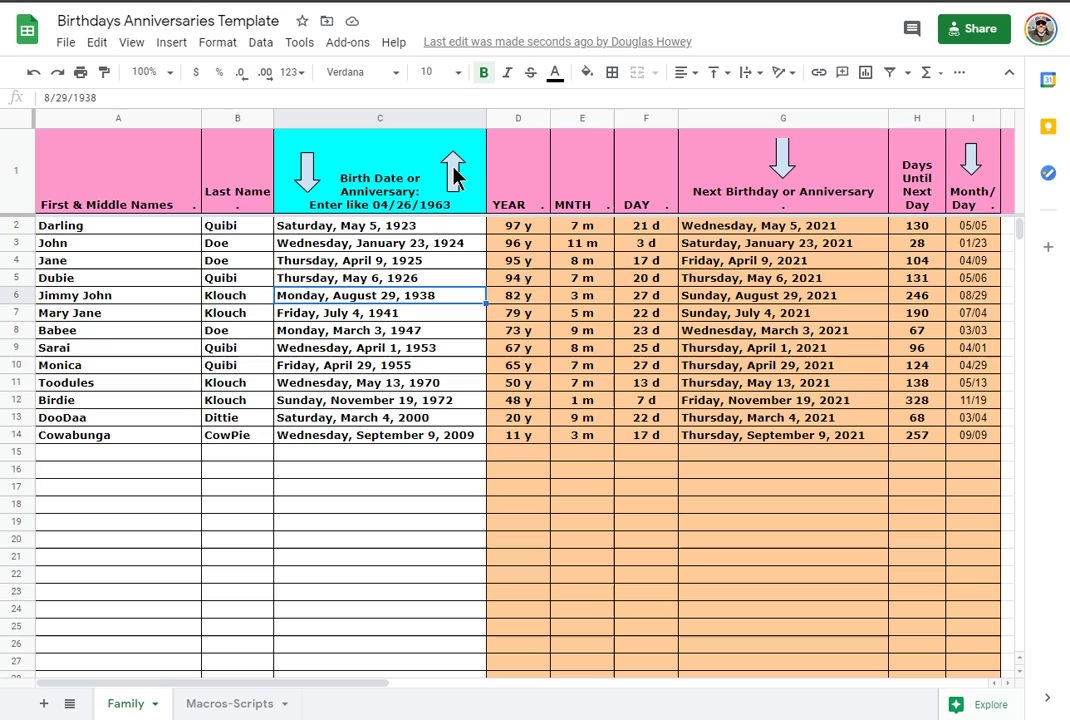
- Show the Tools menu, view D4's age formula and the A1 header, then bring up the File menu
{"action": "left_click", "coordinate": [300, 45]}
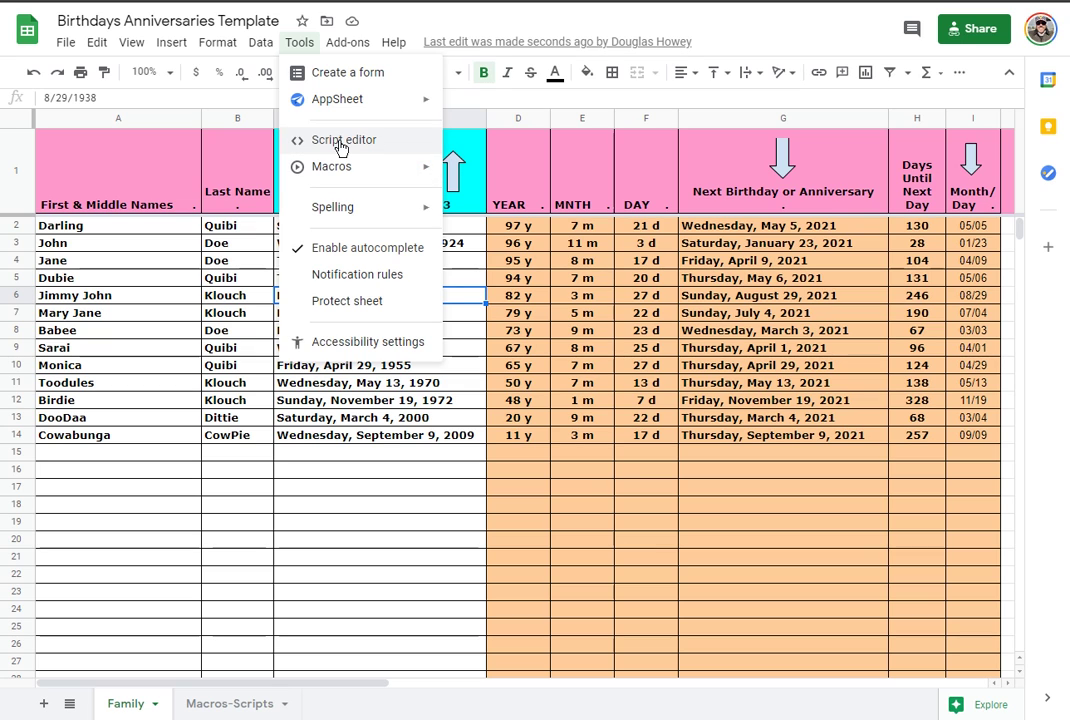
{"action": "left_click", "coordinate": [545, 270]}
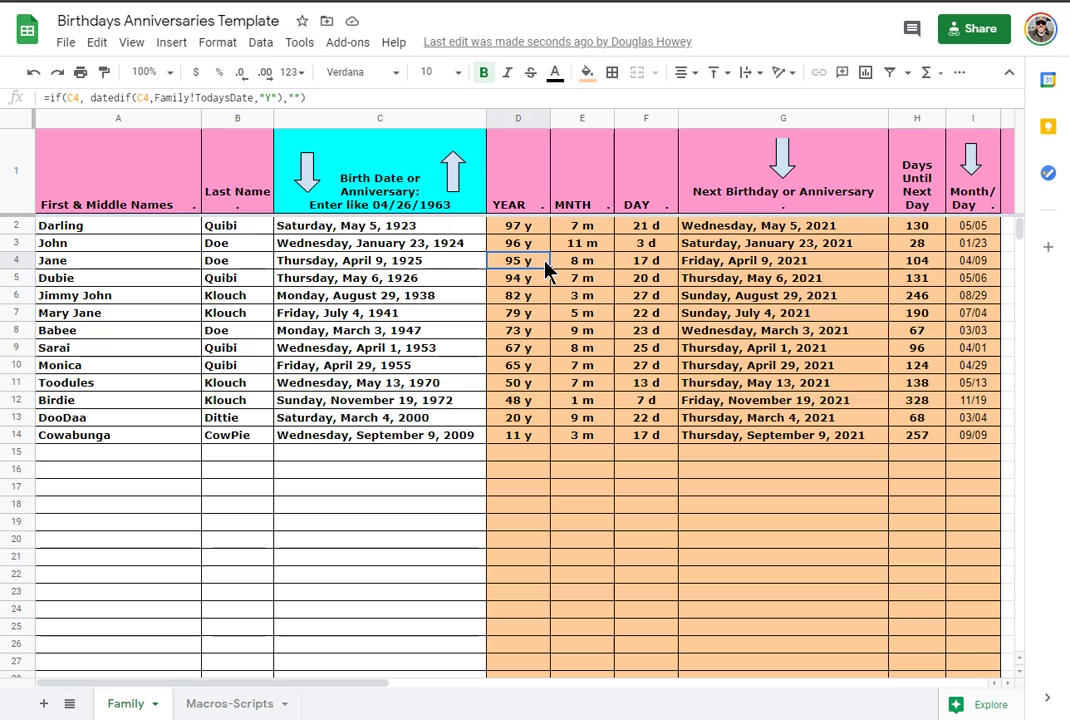
{"action": "left_click", "coordinate": [122, 168]}
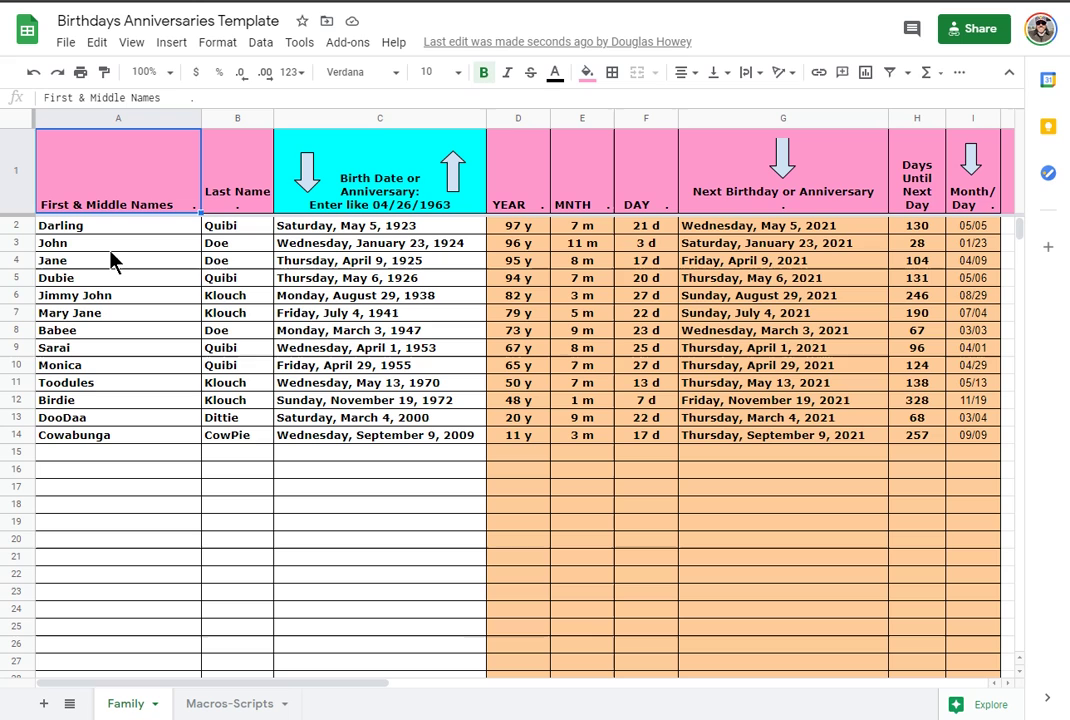
{"action": "left_click", "coordinate": [65, 42]}
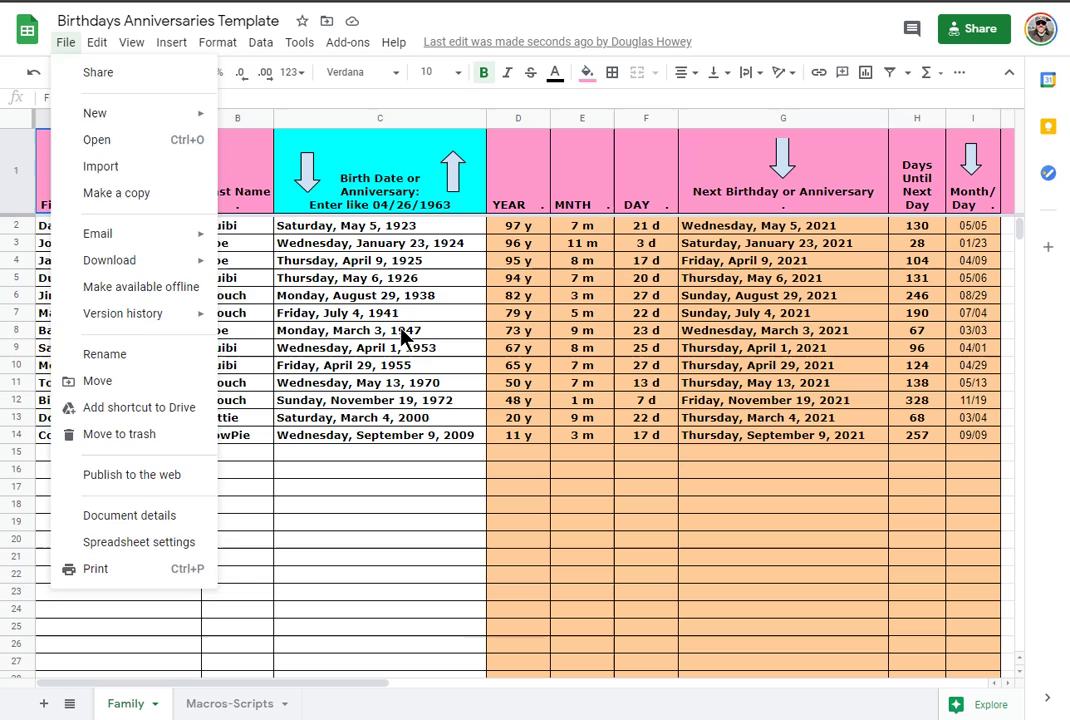
- Dismiss the File menu by clicking cell C8 in the Family birthday table
{"action": "left_click", "coordinate": [345, 330]}
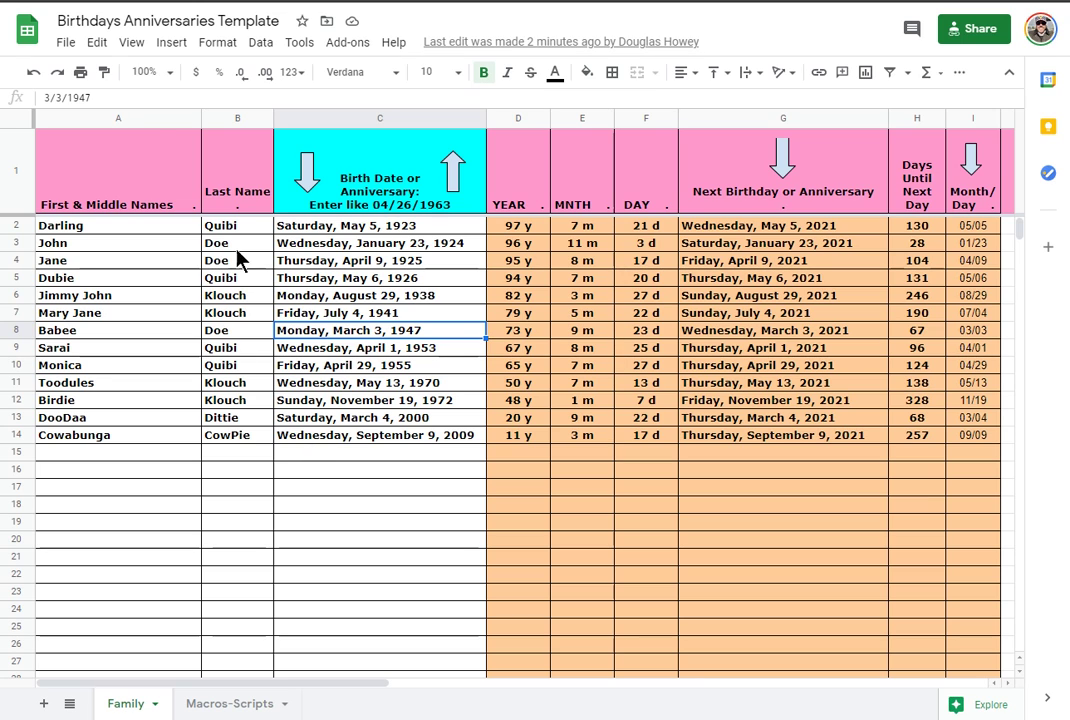
{"action": "left_click", "coordinate": [65, 42]}
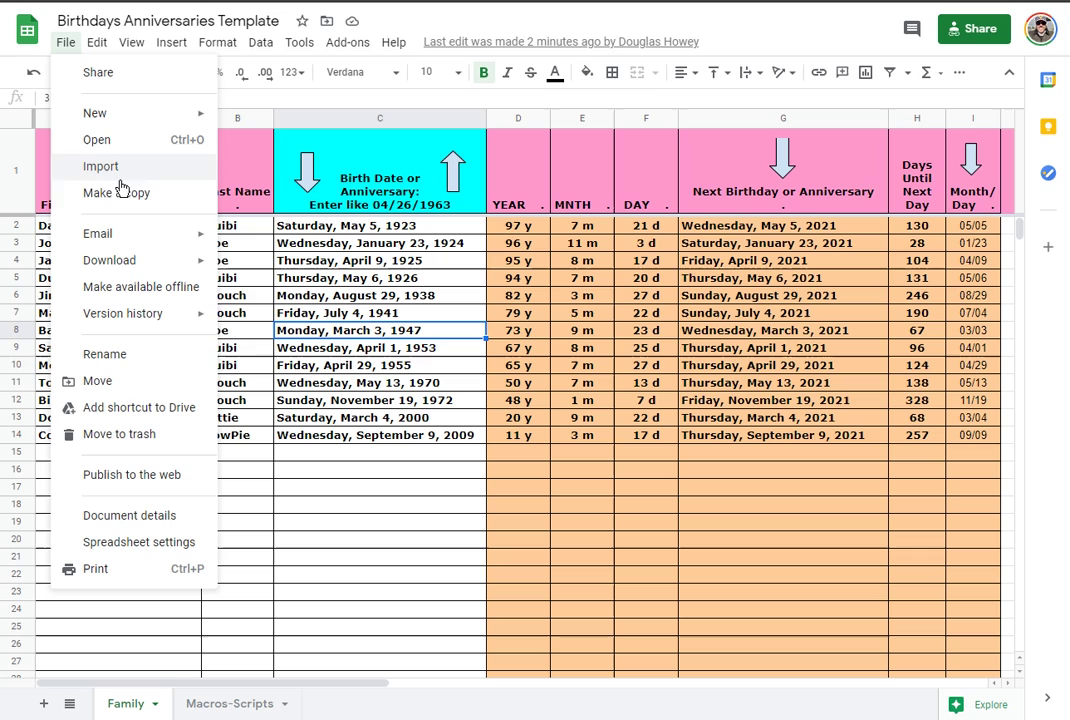
{"action": "left_click", "coordinate": [278, 277]}
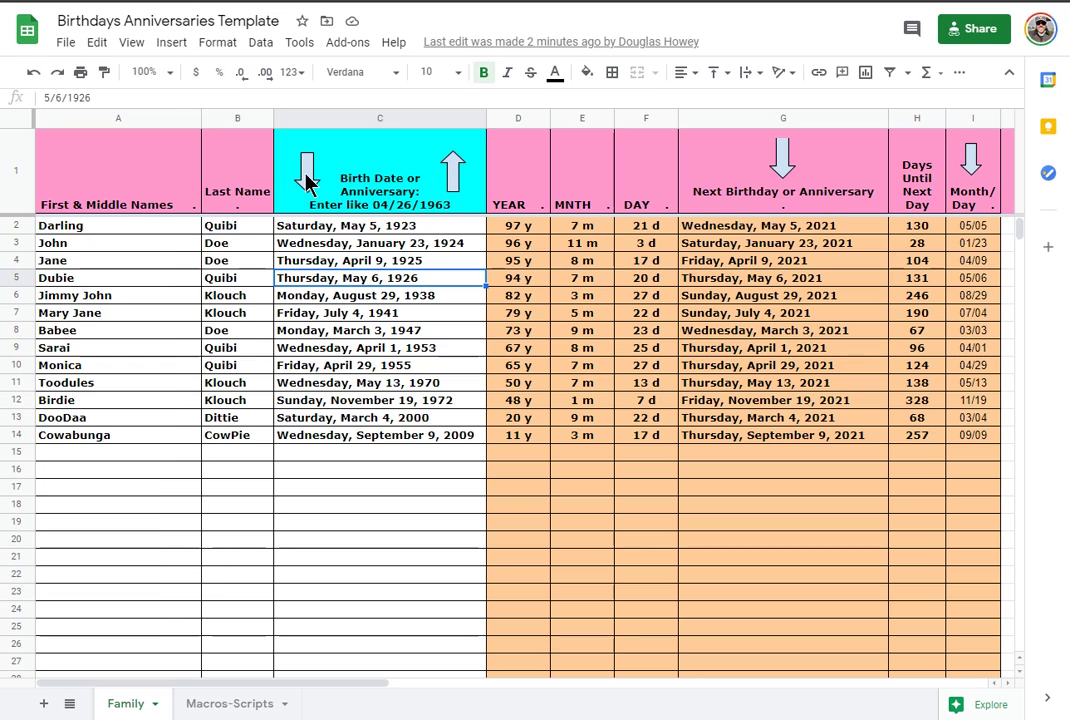